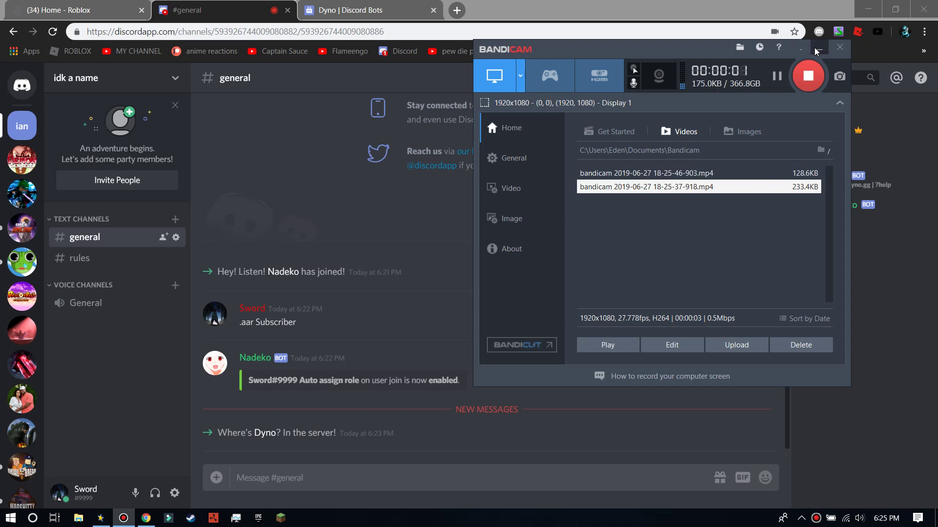
- Minimize Bandicam, make the browser full screen, and glance at Nadeko's and the owner's profiles
click(815, 50)
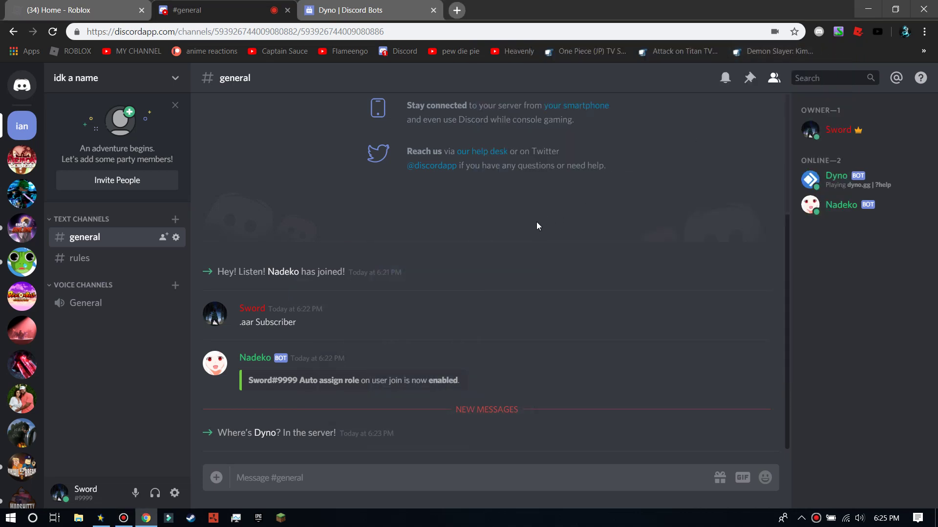
key(F11)
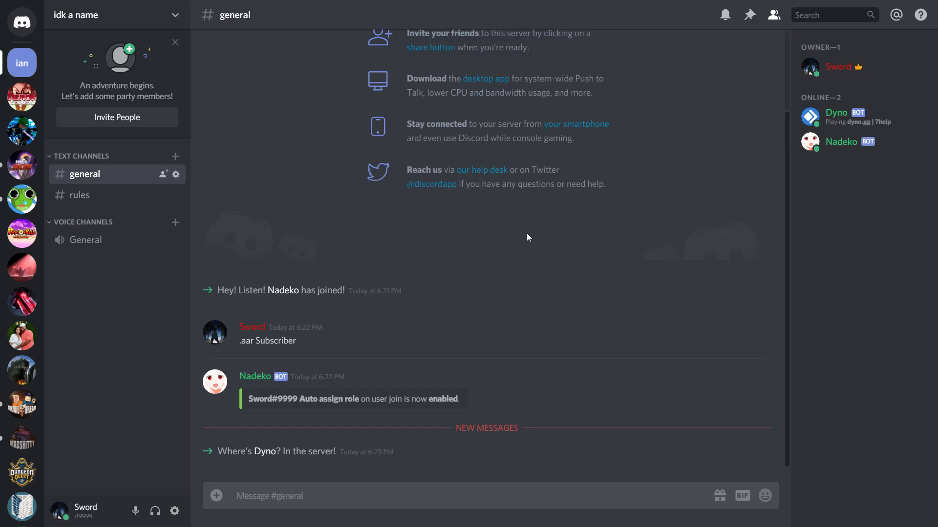
click(835, 142)
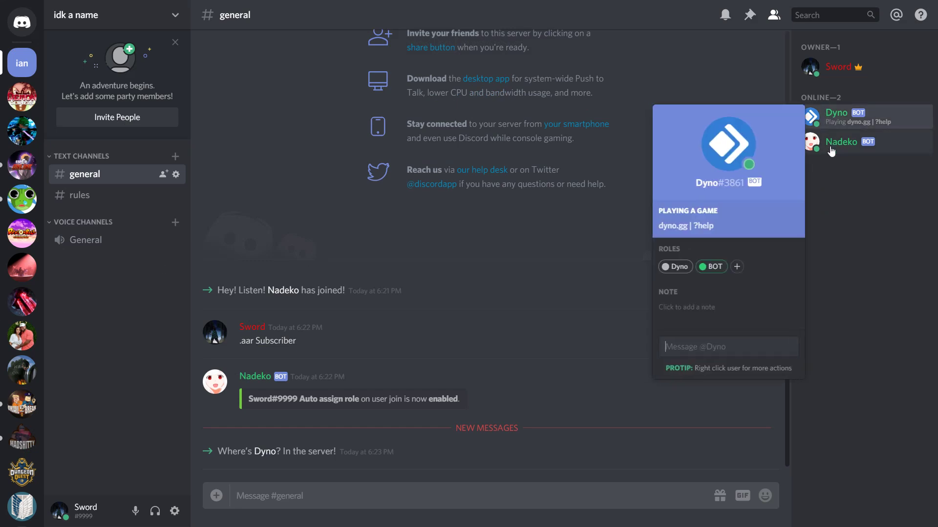
click(584, 226)
click(838, 66)
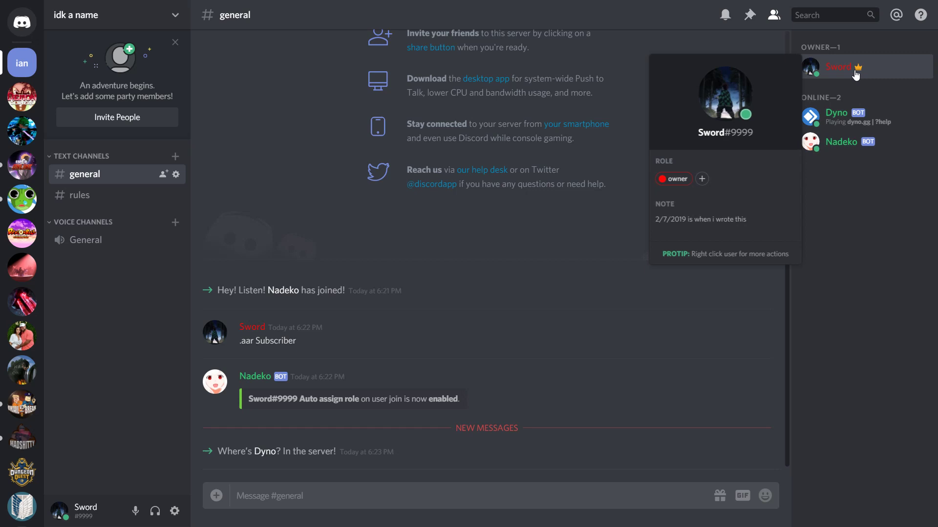
click(575, 246)
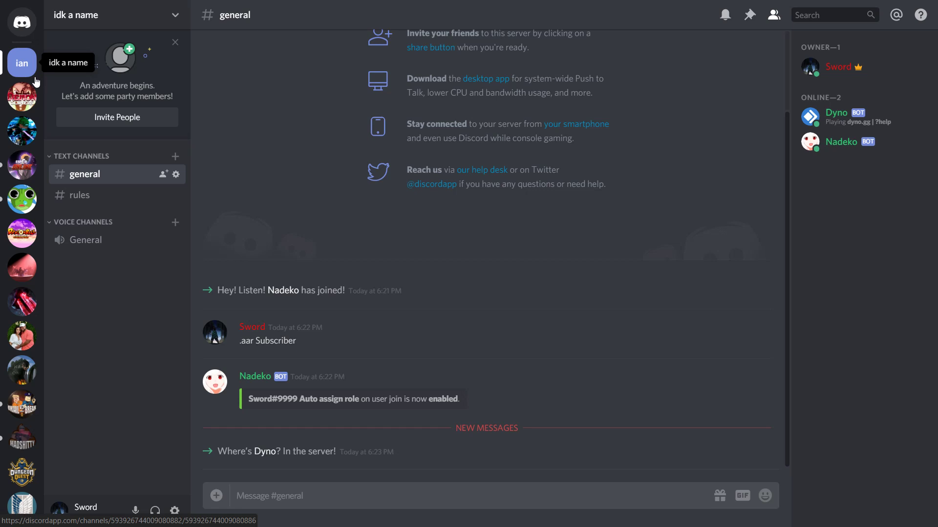
click(172, 19)
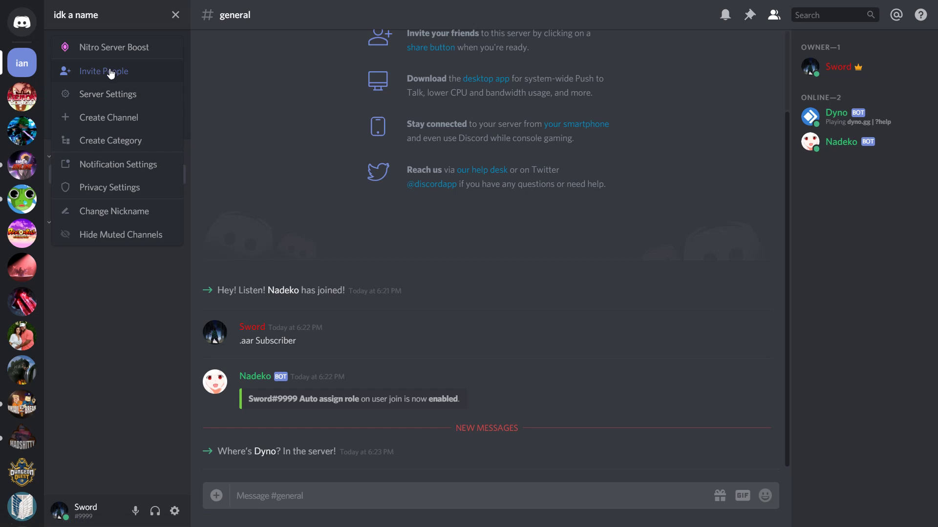
click(114, 95)
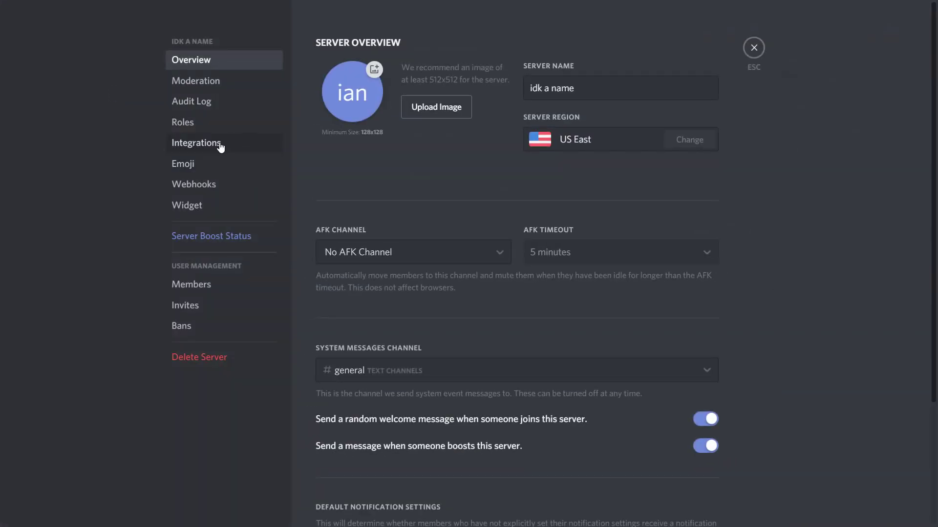
click(201, 165)
click(759, 47)
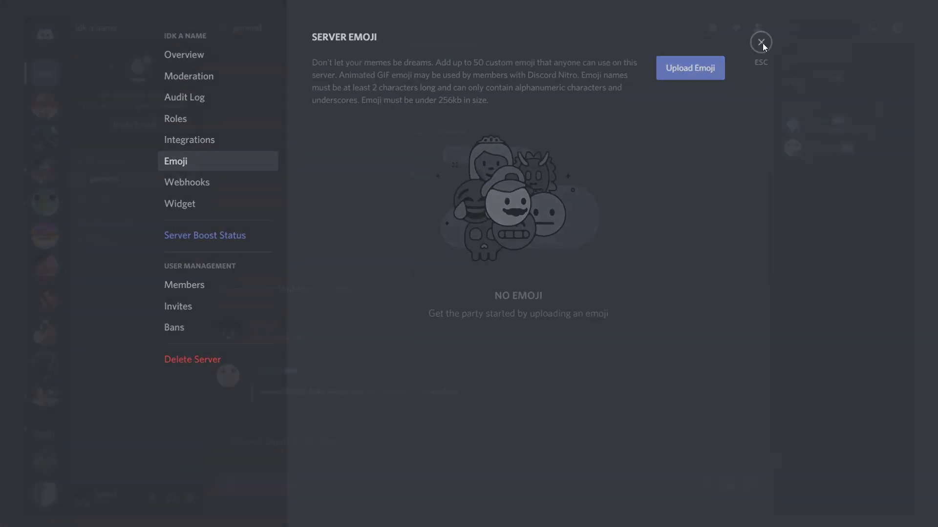
click(175, 511)
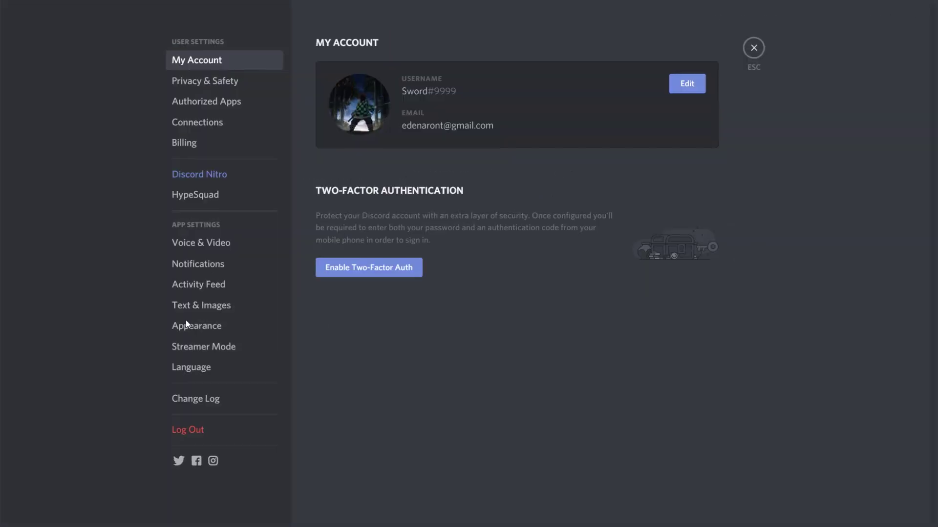
click(217, 173)
click(195, 264)
click(198, 244)
click(205, 82)
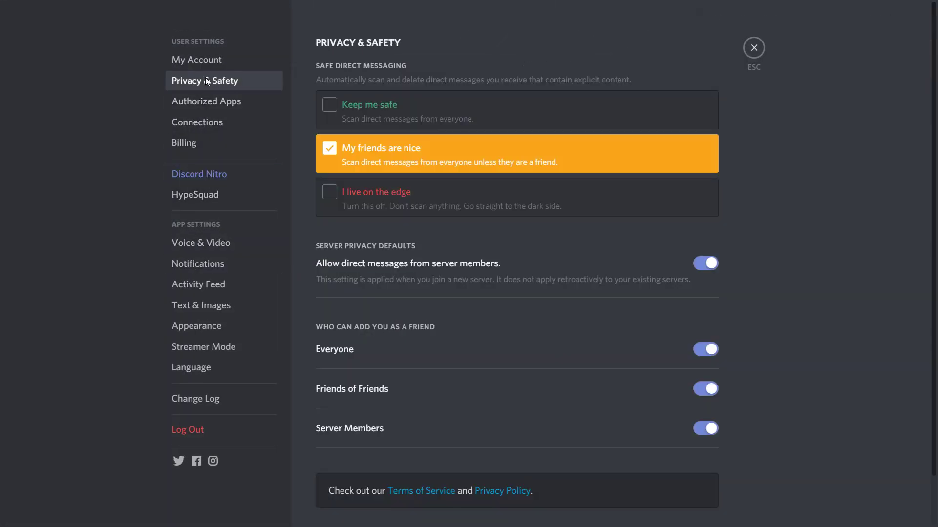
click(205, 61)
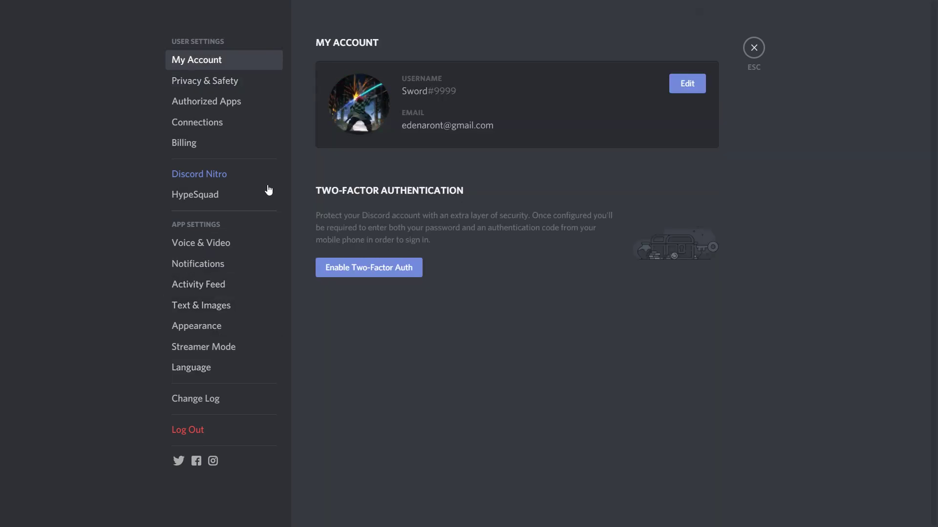
click(754, 48)
- From Invite People, set the invite link to expire Never with No limit on uses
click(174, 15)
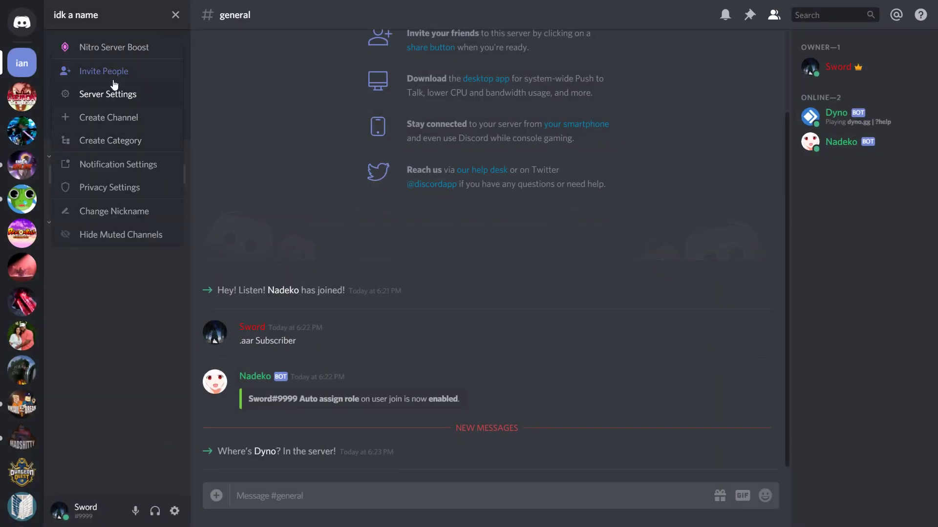
click(125, 70)
click(453, 390)
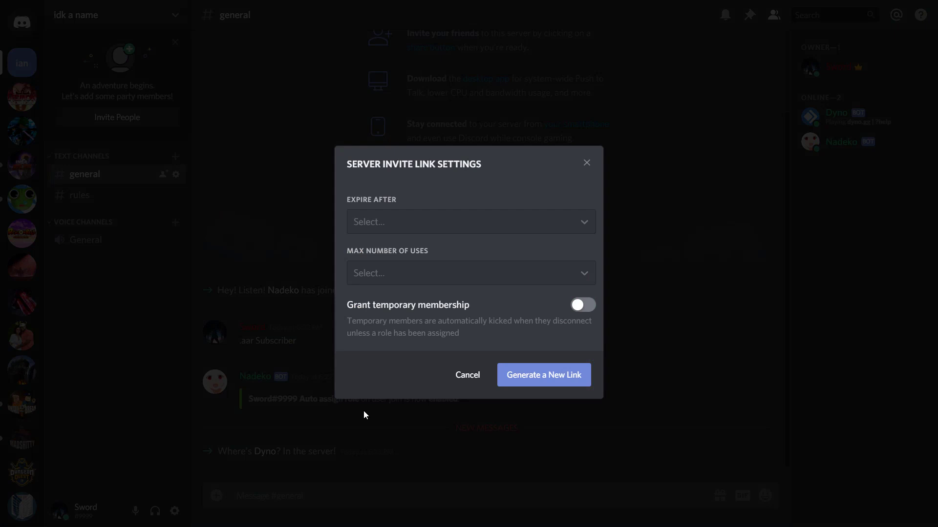
click(444, 221)
click(390, 374)
click(410, 271)
click(382, 296)
- Generate the new never-expiring invite link and select its full text
click(543, 383)
click(497, 361)
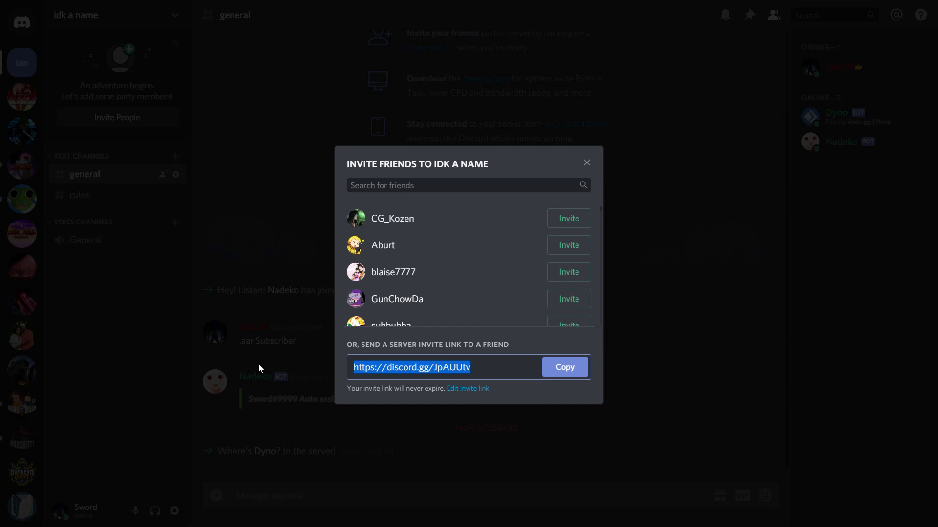
click(487, 368)
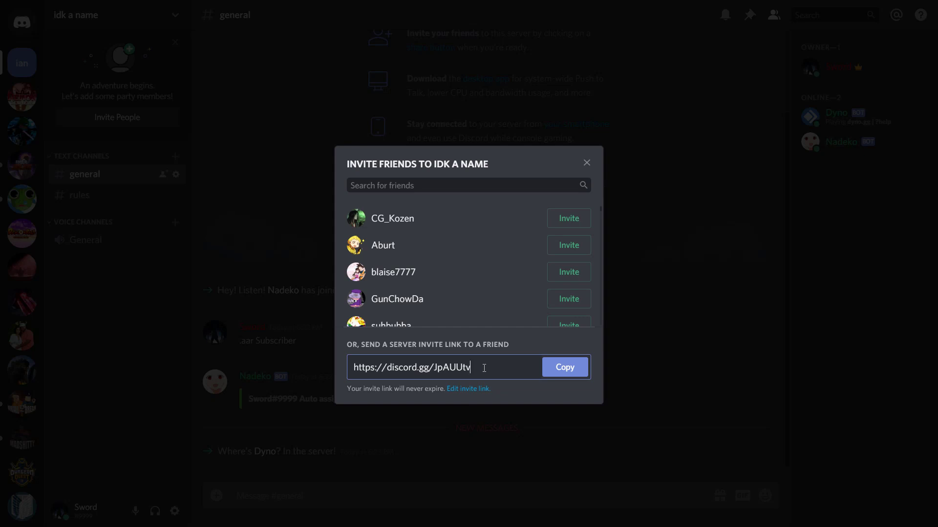
key(ctrl+a)
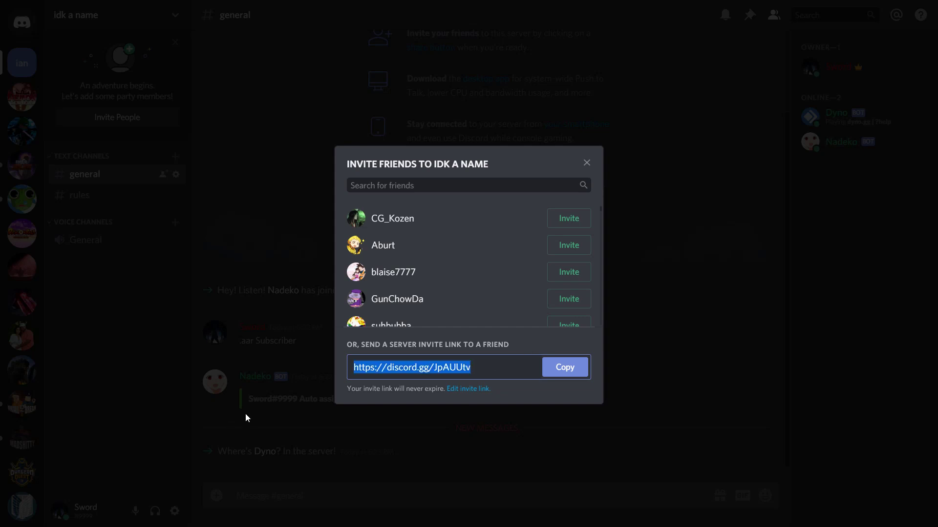
- Leave the invite dialog for #rules and read the opening, racism, nsfw and disgusting-stuff rules
click(629, 317)
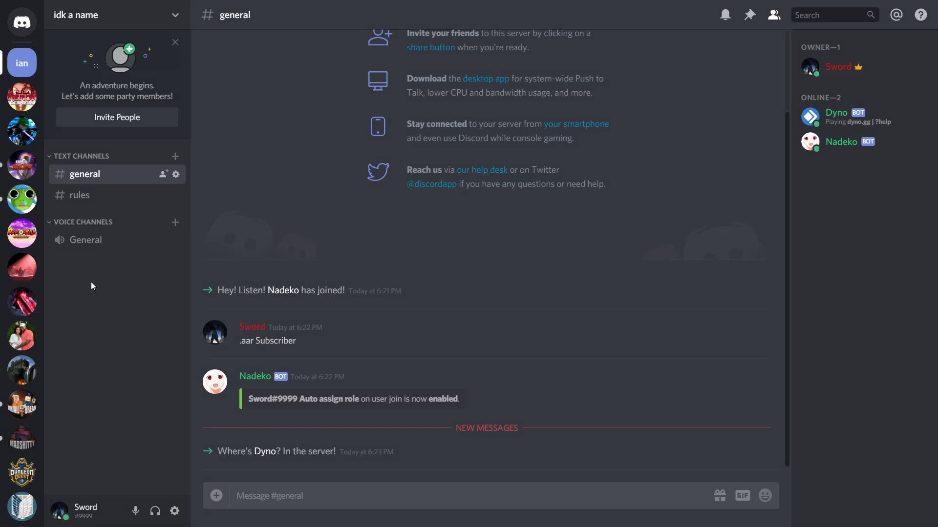
click(93, 198)
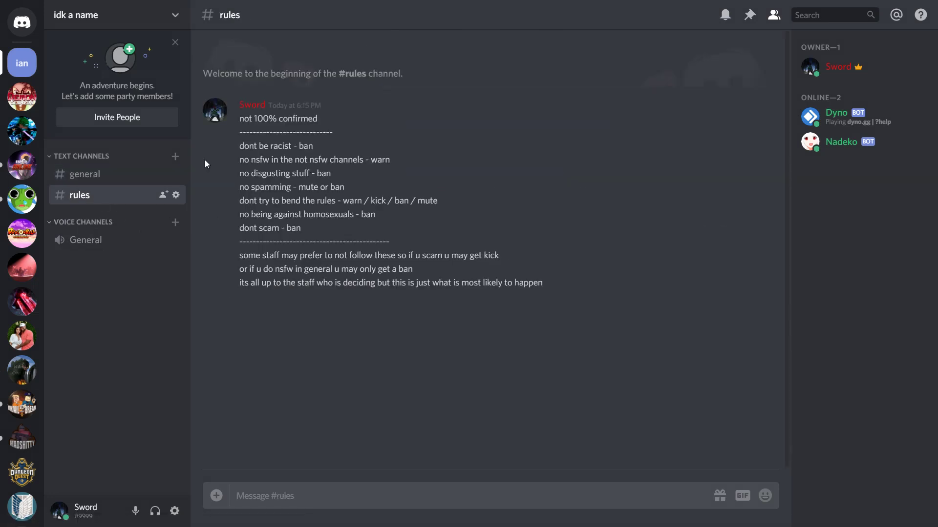
drag(242, 119, 333, 131)
click(274, 142)
drag(239, 146, 313, 145)
drag(255, 160, 365, 159)
click(410, 139)
mouse_move(273, 159)
mouse_down()
mouse_move(264, 159)
mouse_move(281, 176)
mouse_up()
click(418, 146)
mouse_move(363, 160)
mouse_down()
mouse_move(309, 159)
mouse_move(391, 160)
mouse_up()
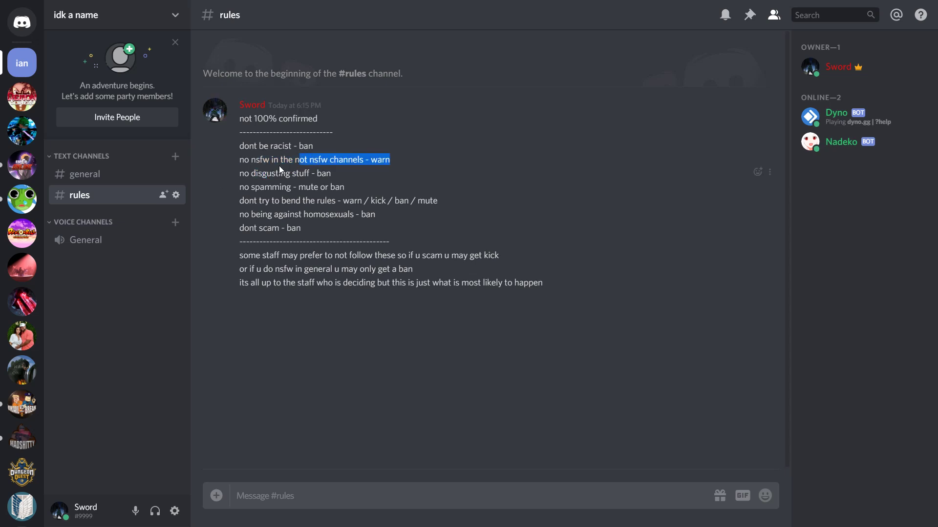
drag(315, 175, 239, 173)
click(302, 176)
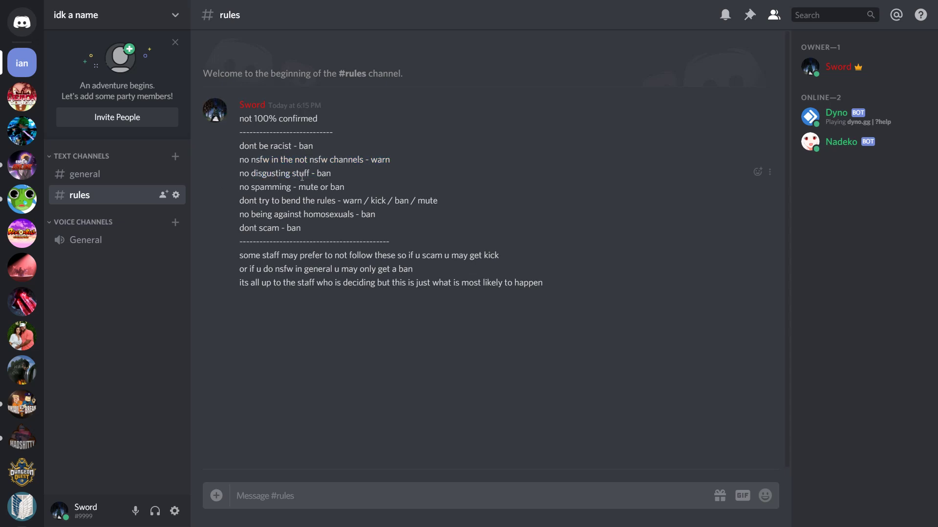
- Read the spamming, rule-bending, homophobia and scam rules and the staff discretion note
mouse_move(244, 187)
mouse_down()
mouse_move(335, 188)
mouse_move(310, 200)
mouse_move(429, 200)
mouse_up()
click(276, 201)
click(297, 198)
click(353, 189)
click(433, 200)
mouse_move(361, 215)
mouse_down()
mouse_move(239, 215)
mouse_move(347, 214)
mouse_up()
click(280, 223)
click(347, 214)
drag(257, 228, 280, 227)
click(323, 240)
drag(237, 255, 325, 254)
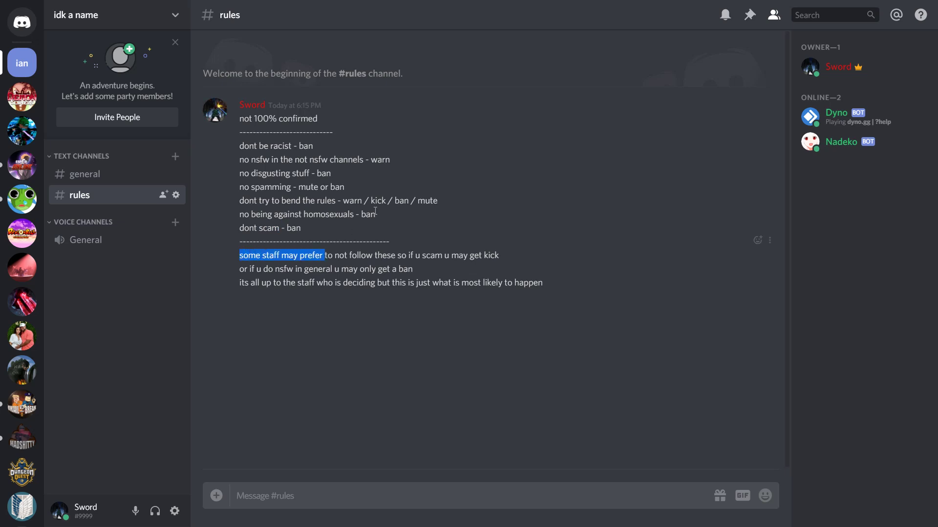
click(325, 255)
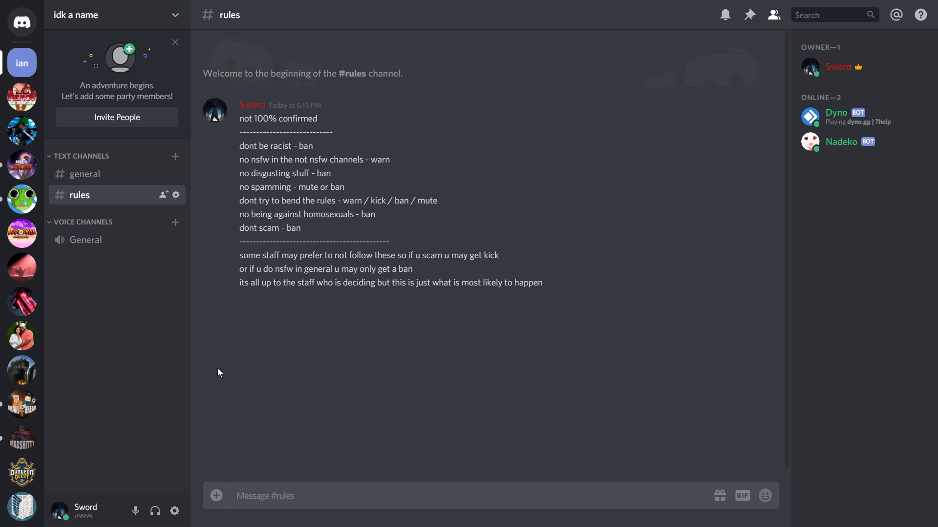
- Copy the existing rules message into a new draft and start a new line at its end
mouse_move(543, 286)
mouse_down()
mouse_move(311, 217)
mouse_move(240, 119)
mouse_up()
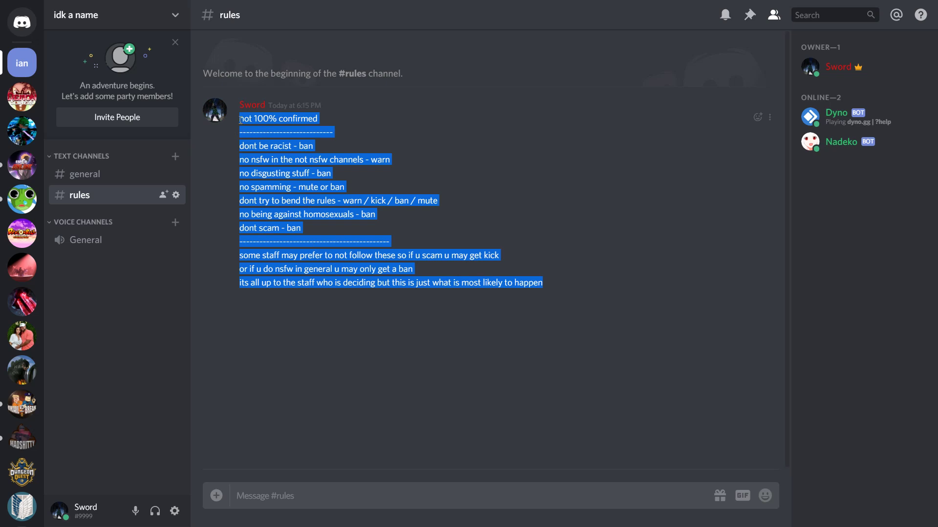
key(ctrl+c)
click(371, 496)
key(ctrl+v)
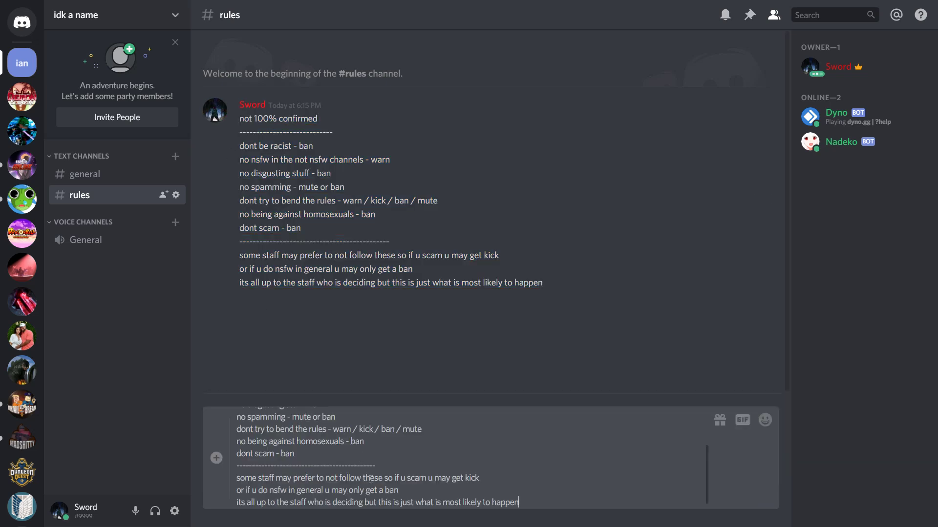
triple_click(526, 501)
click(526, 499)
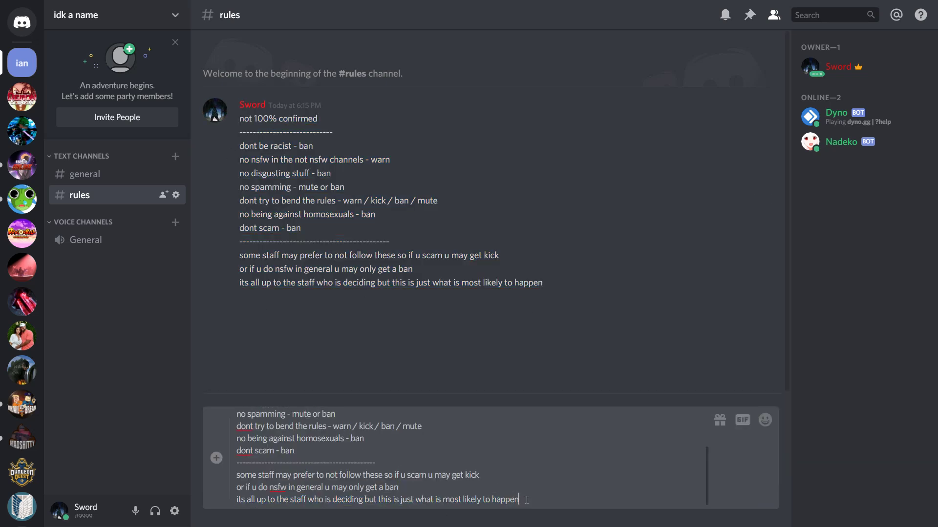
key(shift+Return)
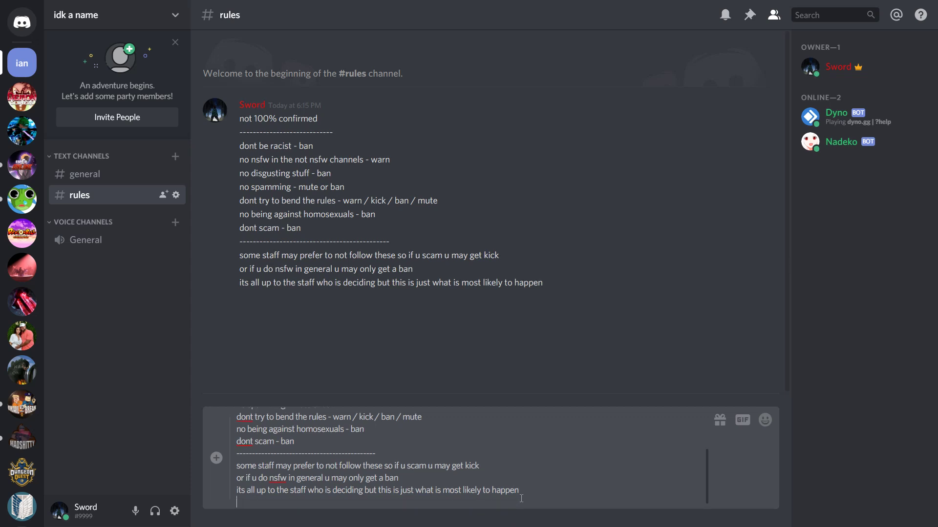
- Add the rules 'dont argue with bans', 'dont be toxic' and 'use common sense' to the draft
text(dont argue wi)
text(th bans)
key(BackSpace)
key(BackSpace)
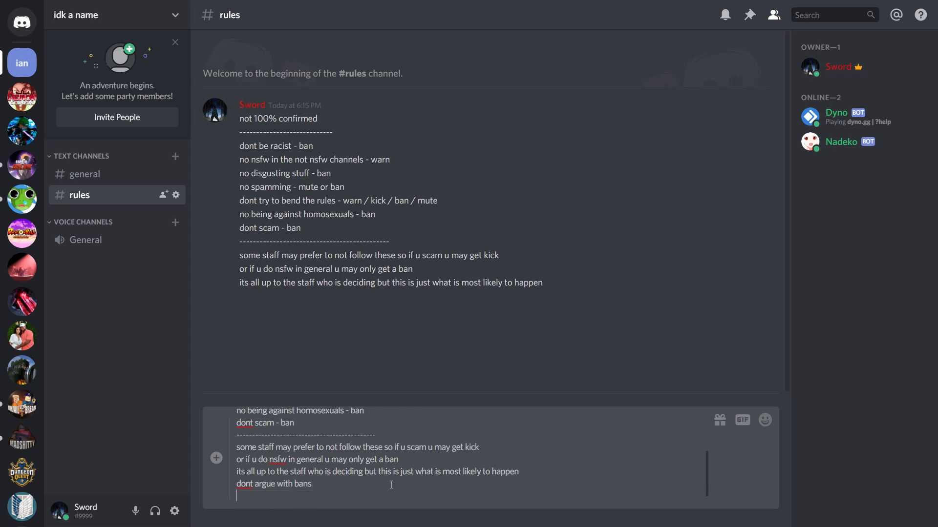
text(dont be toxic)
key(shift+Return)
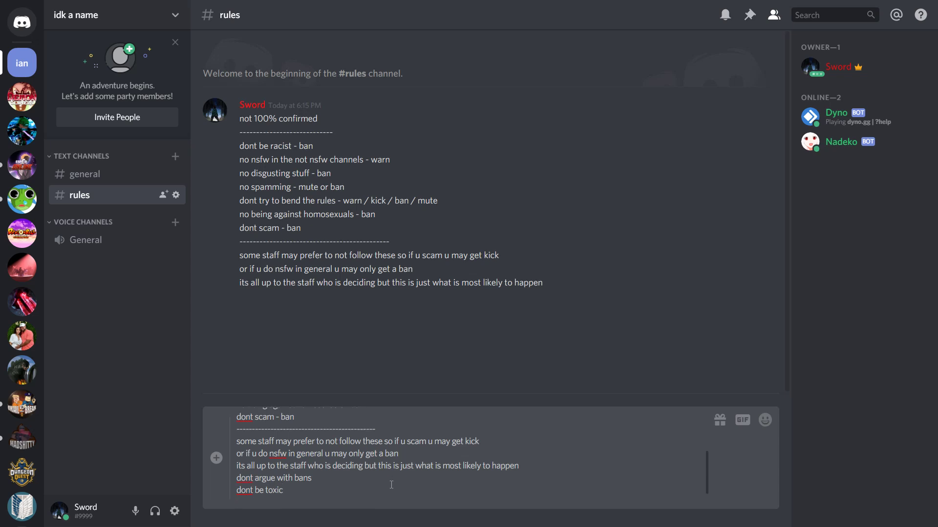
text(dont)
key(BackSpace)
key(BackSpace)
key(BackSpace)
text(use com)
key(BackSpace)
key(BackSpace)
text(ommen sense)
- Fix the spelling of 'common' and send the updated rules message
click(277, 502)
key(BackSpace)
drag(276, 490, 233, 368)
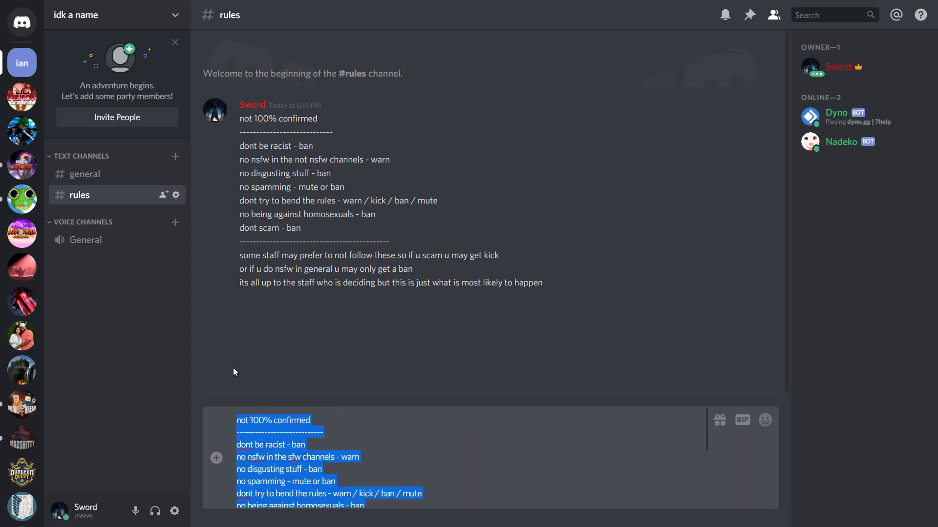
key(Return)
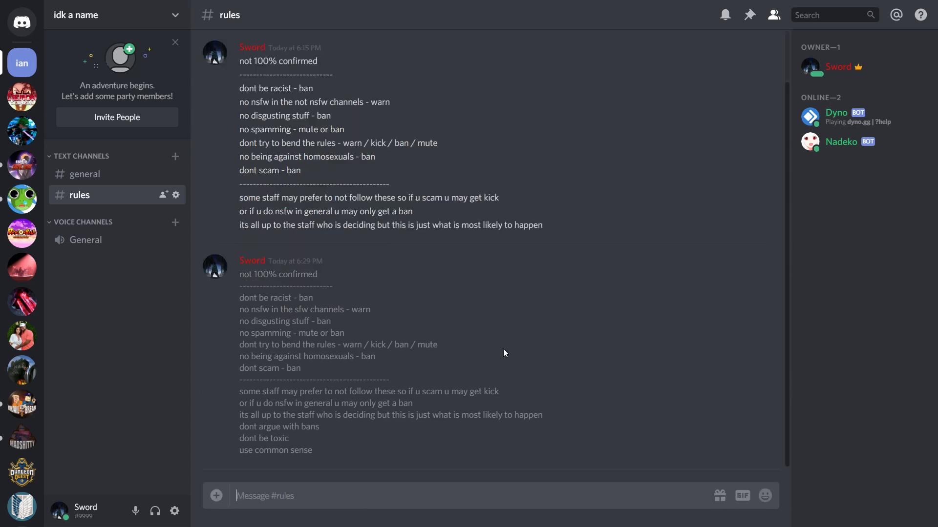
- Delete the original rules message and confirm the deletion
scroll(503, 349, up, 2)
click(767, 120)
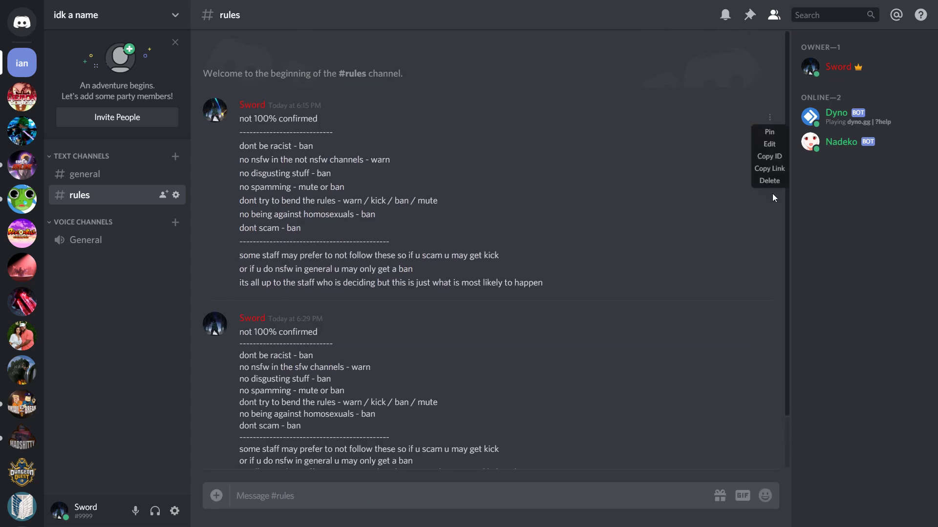
click(771, 187)
click(570, 327)
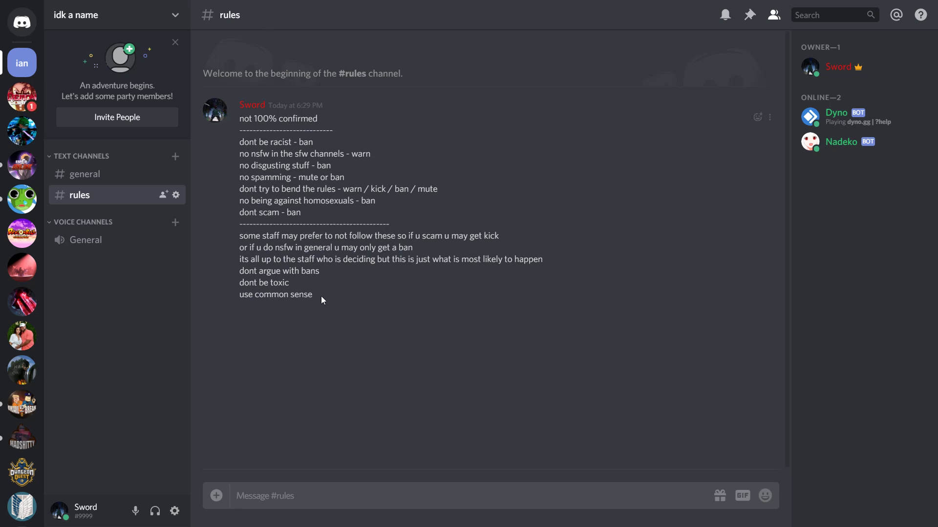
drag(316, 224, 323, 189)
mouse_move(365, 276)
mouse_down()
mouse_move(273, 235)
mouse_move(251, 166)
mouse_move(274, 190)
mouse_up()
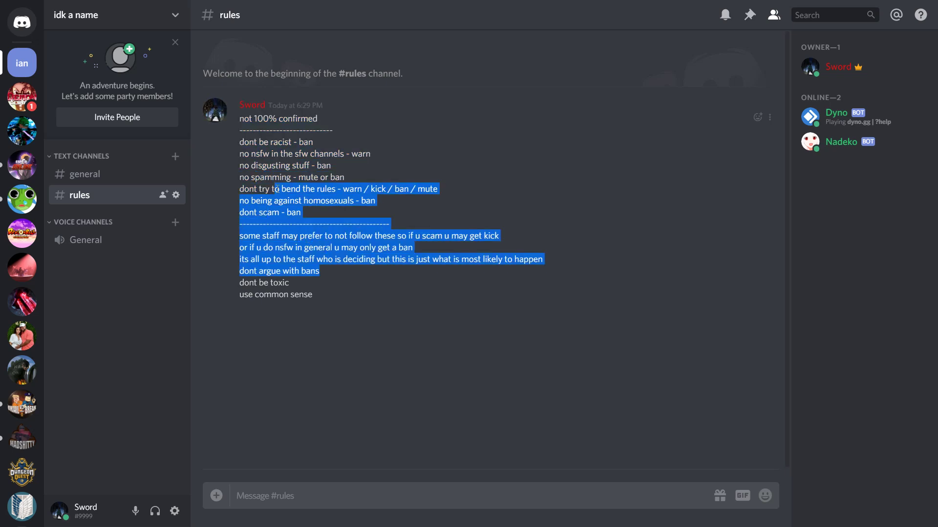
click(420, 211)
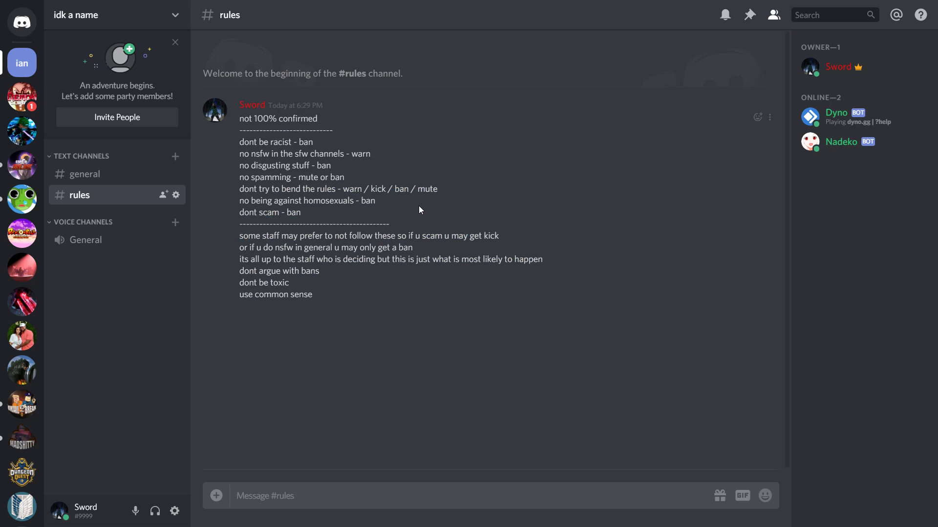
drag(383, 248, 251, 175)
click(445, 194)
drag(319, 223, 238, 212)
click(421, 203)
mouse_move(422, 203)
mouse_down()
mouse_move(254, 165)
mouse_move(244, 154)
mouse_up()
drag(302, 213, 236, 215)
drag(291, 283, 485, 277)
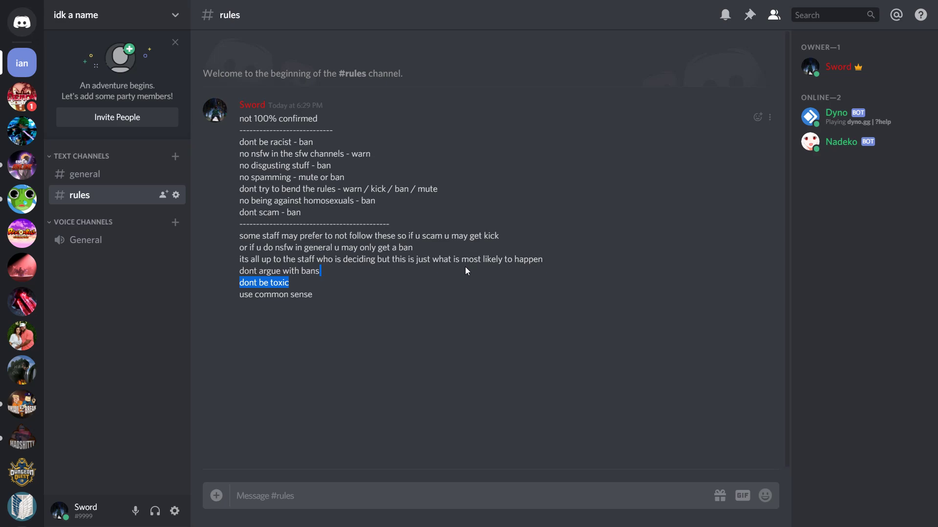
- Create a text channel named 'reports' under Text Channels and open #reports
click(176, 156)
click(416, 229)
click(420, 194)
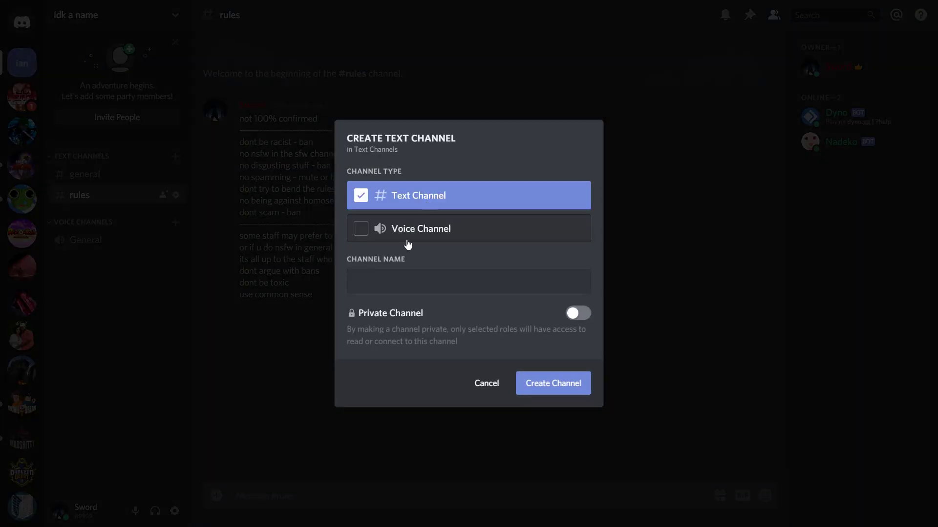
click(535, 383)
click(431, 279)
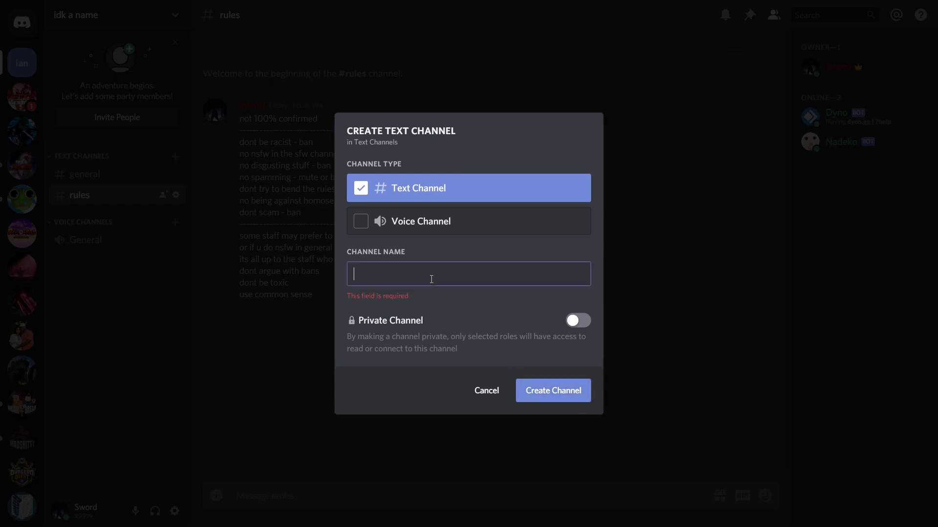
text(reports)
click(579, 398)
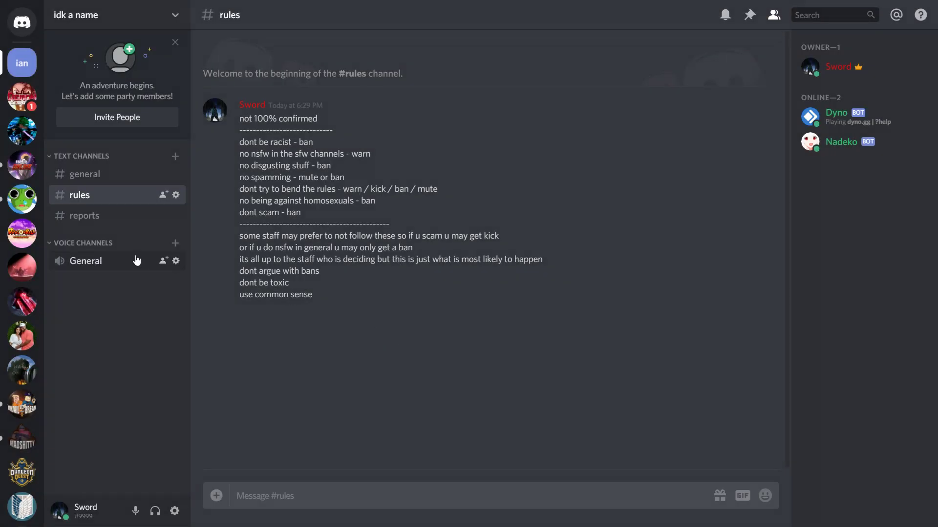
click(110, 218)
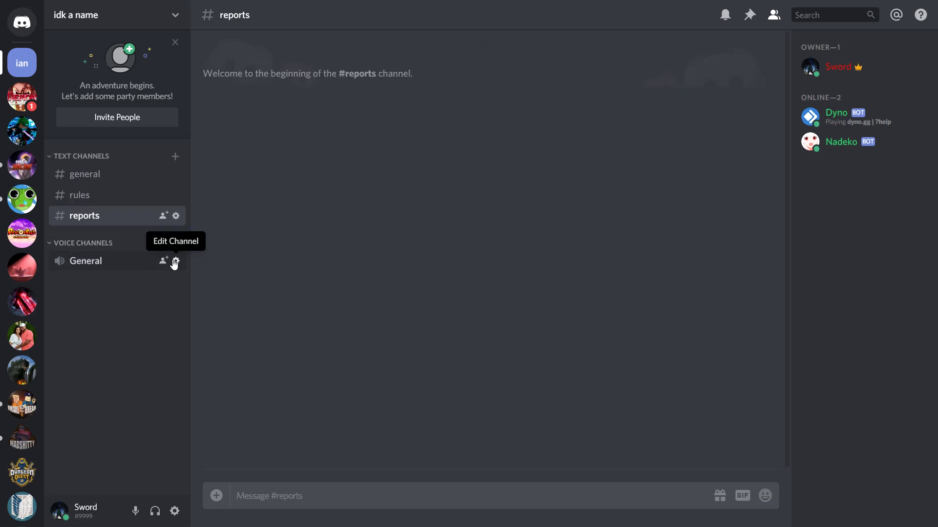
- Open #general and highlight Nadeko's auto-assign confirmation for the '.aar Subscriber' command
click(102, 198)
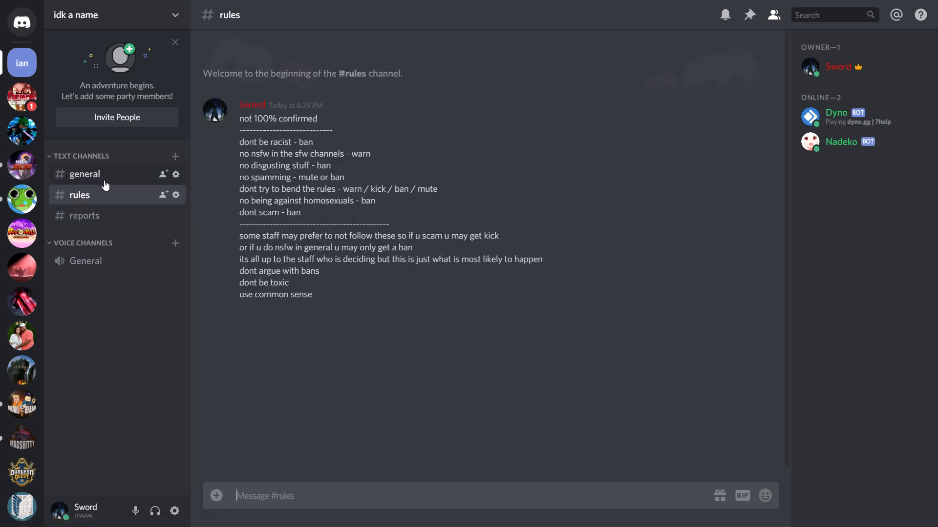
click(105, 182)
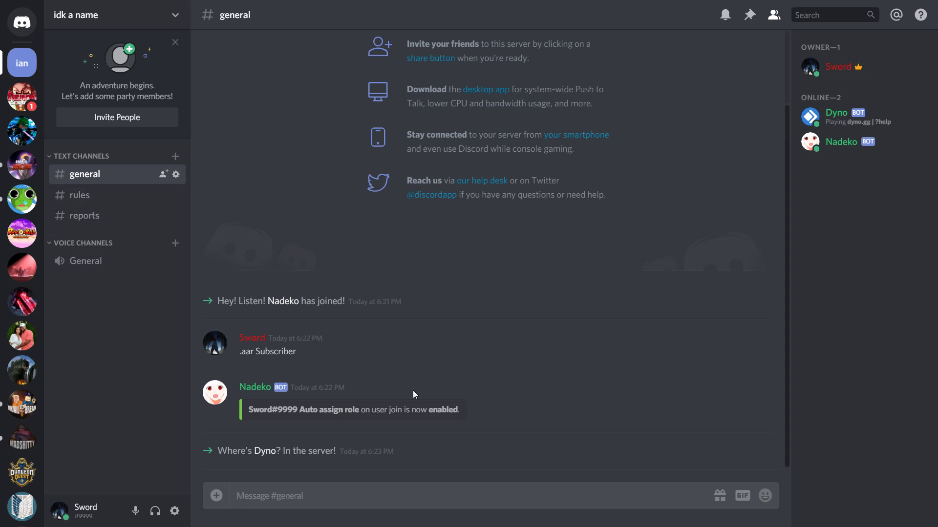
drag(415, 409, 269, 371)
click(333, 350)
double_click(273, 352)
mouse_move(356, 355)
mouse_down()
mouse_move(238, 351)
mouse_move(306, 351)
mouse_move(240, 351)
mouse_move(249, 347)
mouse_up()
click(446, 363)
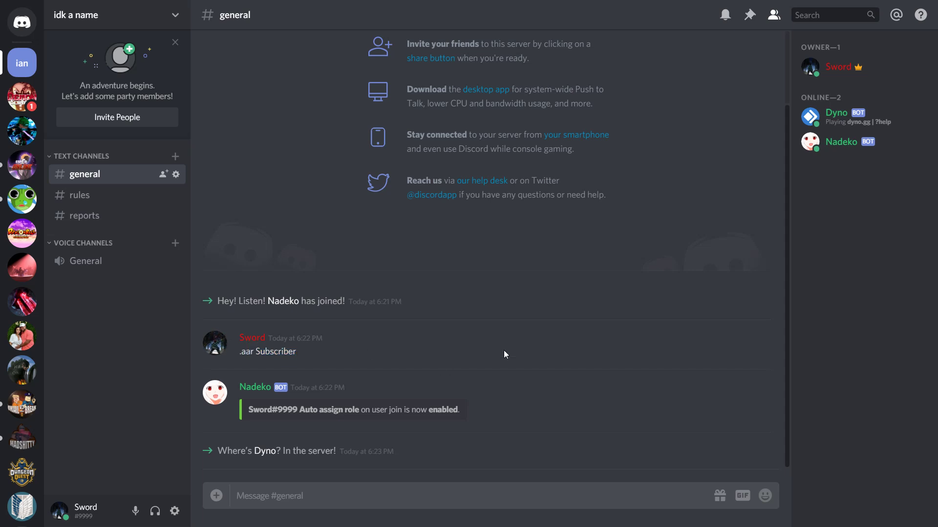
- View and close the Dyno and Nadeko bot profiles from the member list
click(858, 121)
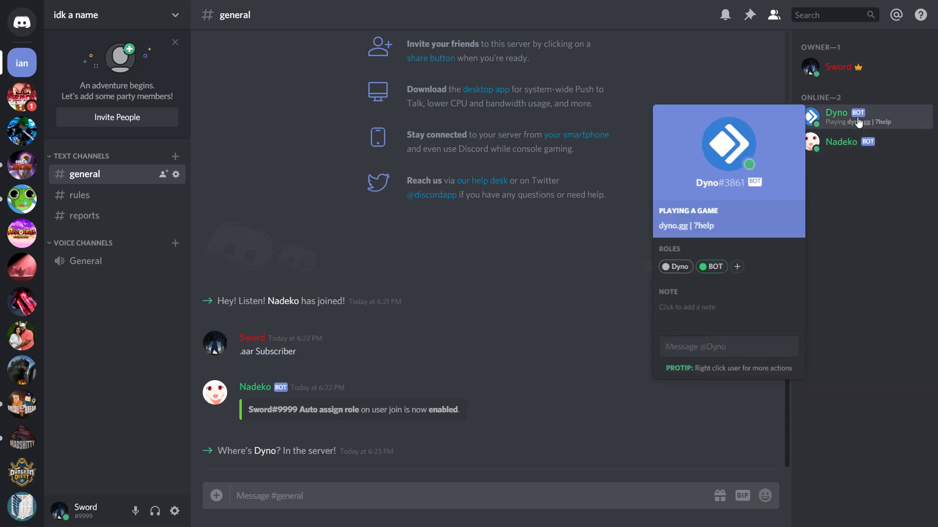
click(592, 260)
click(830, 142)
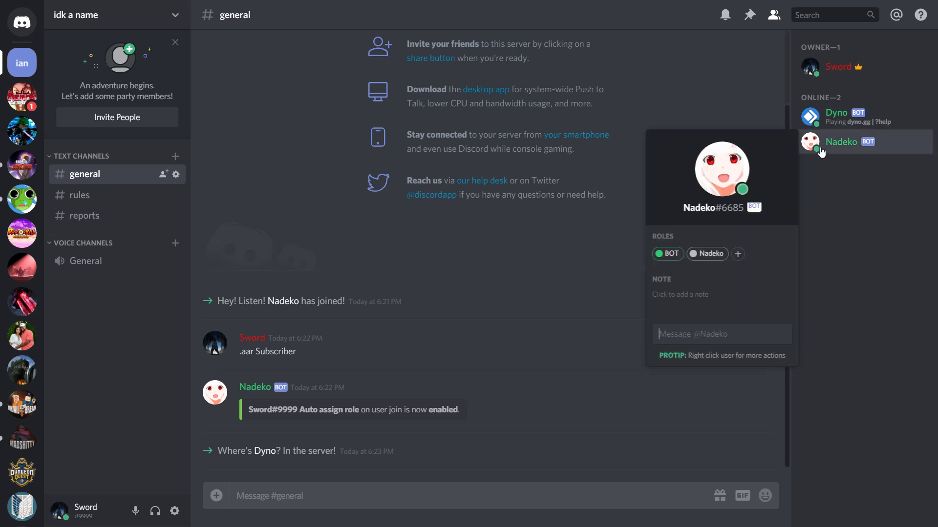
click(568, 262)
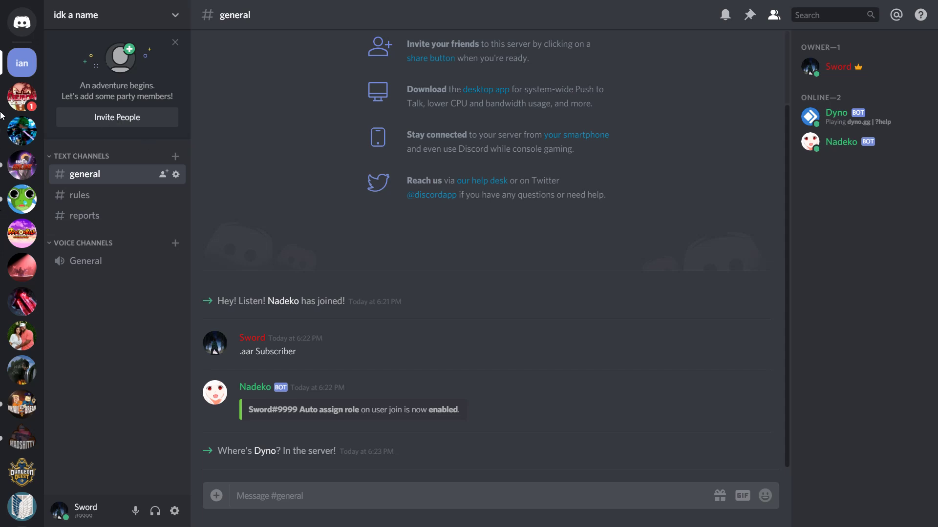
click(19, 102)
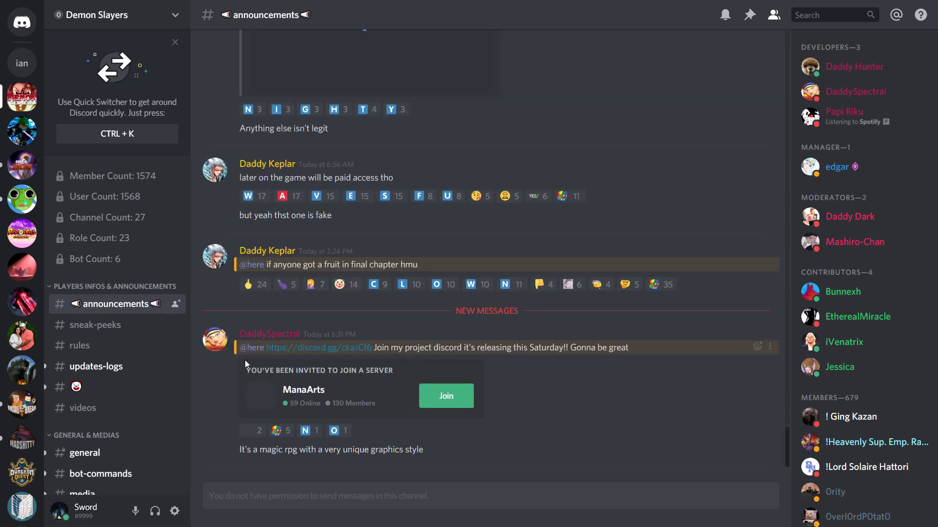
scroll(58, 150, down, 1)
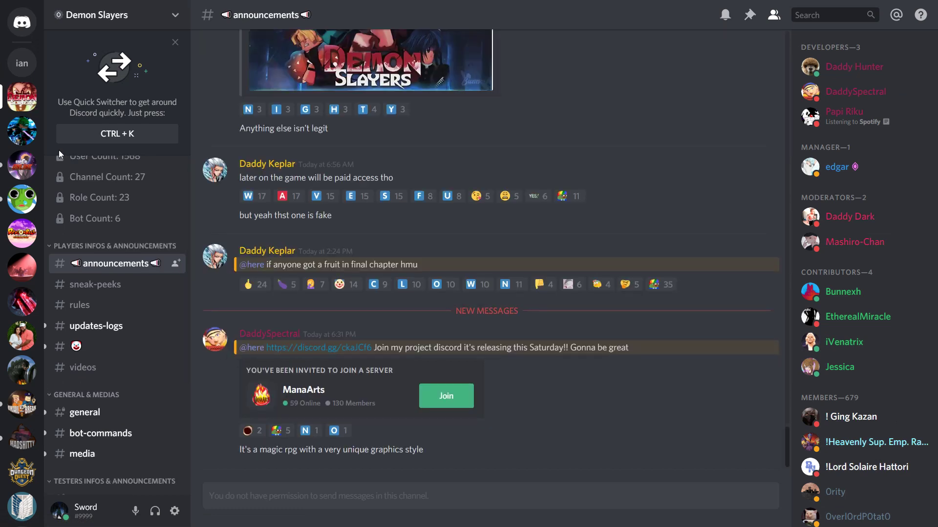
click(21, 63)
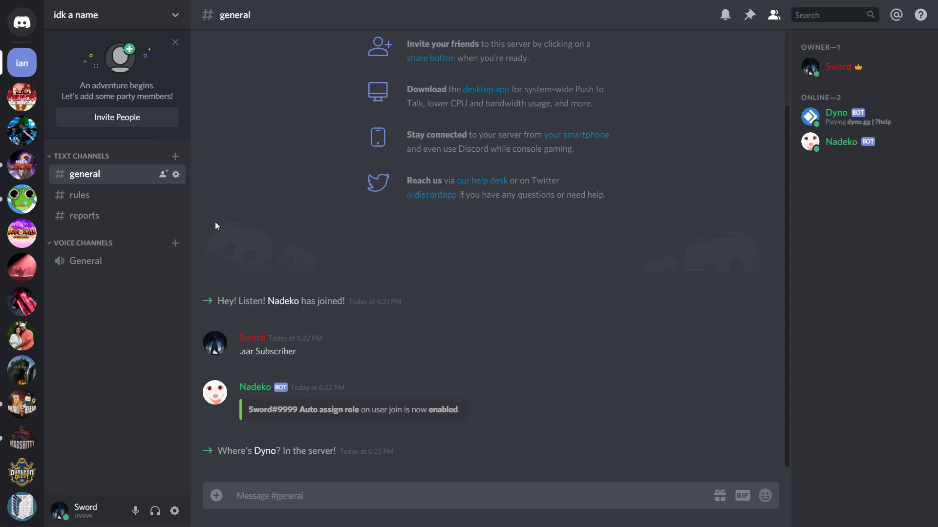
drag(260, 352, 307, 352)
click(107, 221)
click(107, 177)
click(22, 96)
click(23, 67)
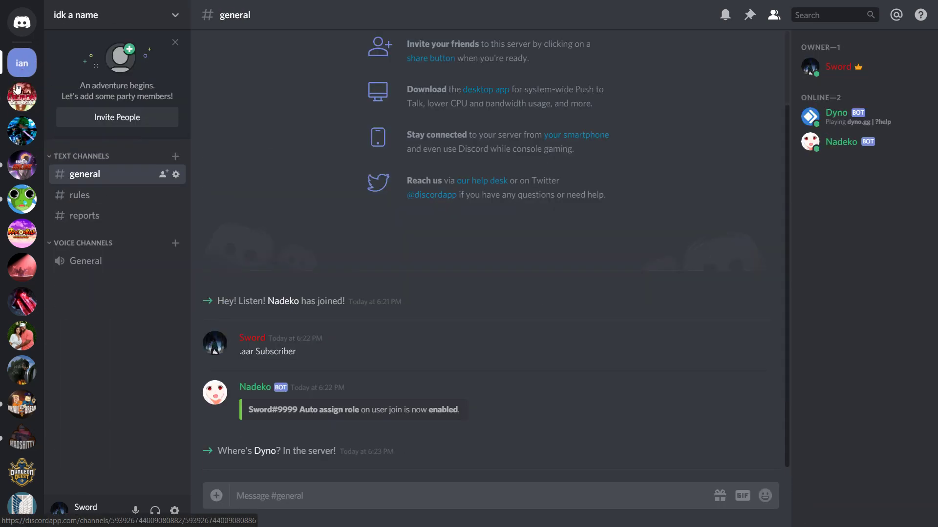